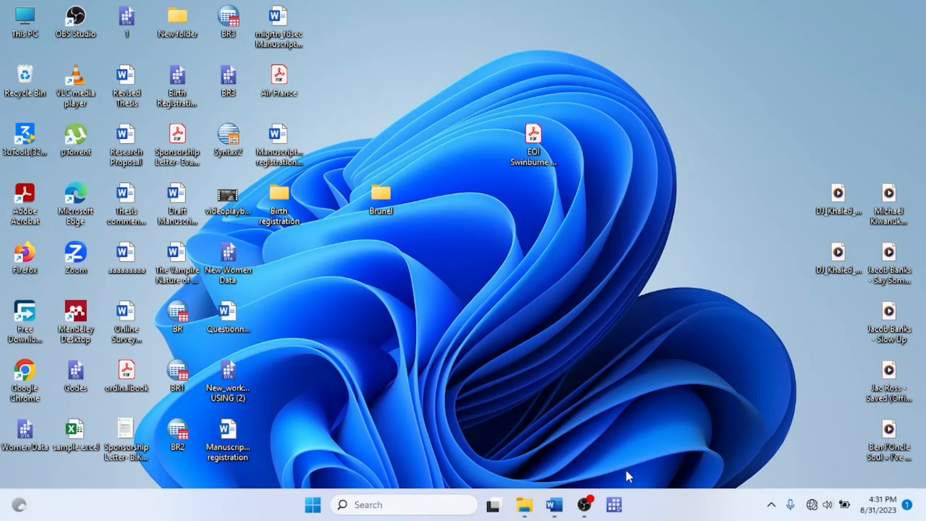
Open Stata and choose the Excel workbook Food Insecurity QUESTIONNAIRE (Responses) from the Brunel folder for import
{"action": "left_click", "coordinate": [617, 501]}
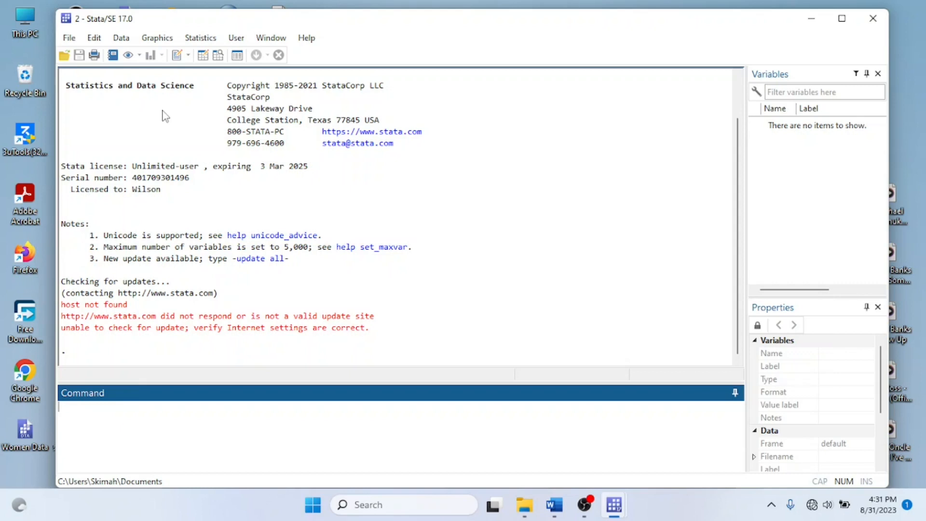
{"action": "left_click", "coordinate": [71, 39]}
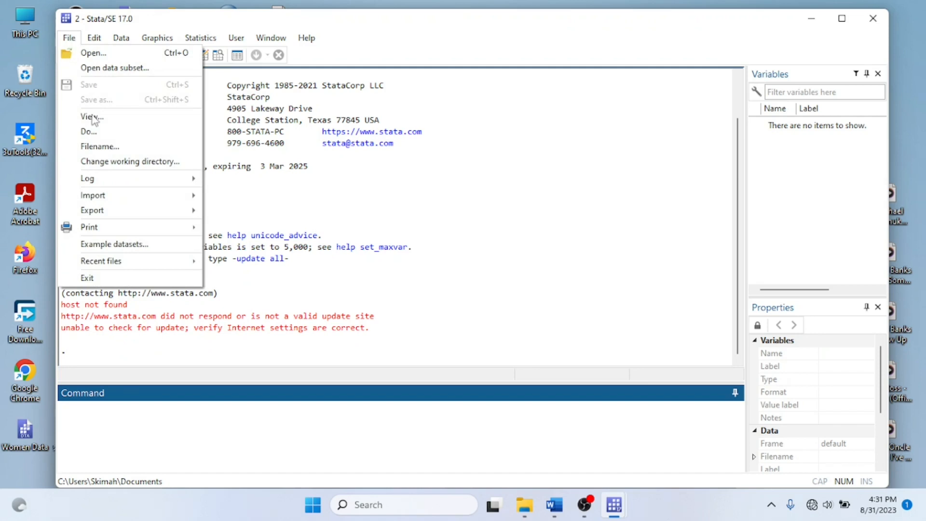
{"action": "mouse_move", "coordinate": [112, 195]}
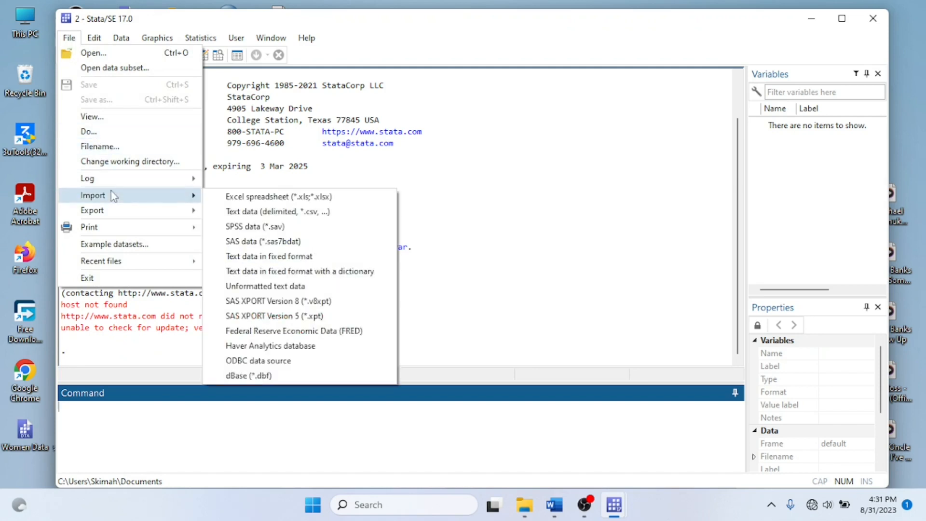
{"action": "left_click", "coordinate": [225, 197]}
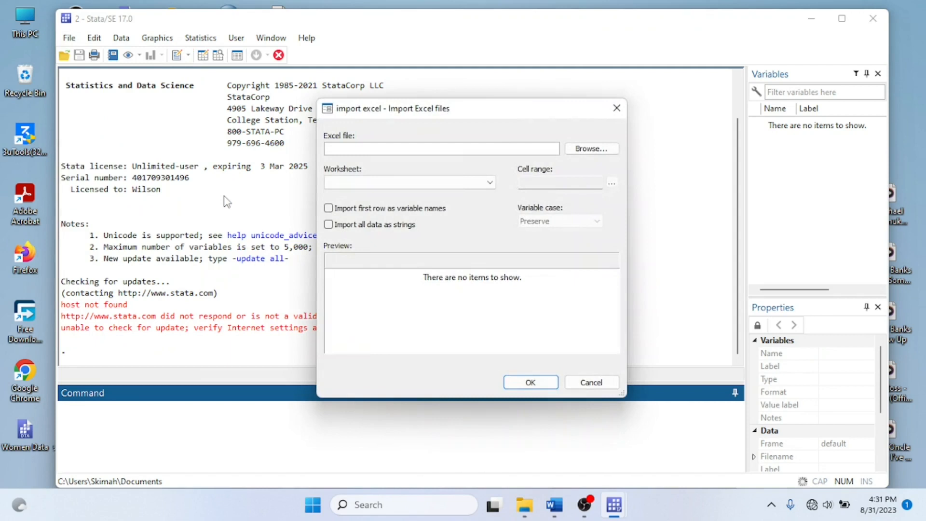
{"action": "left_click", "coordinate": [600, 149]}
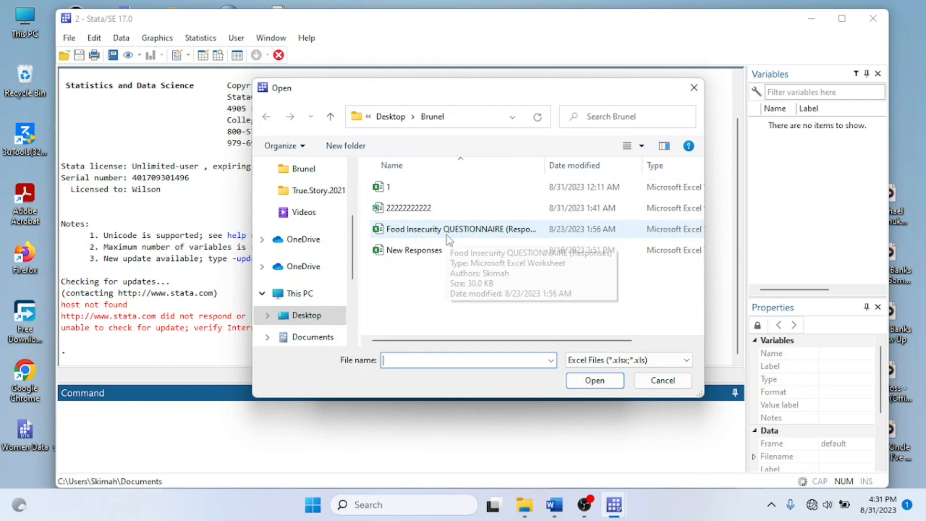
{"action": "left_click", "coordinate": [447, 236]}
{"action": "left_click", "coordinate": [570, 381]}
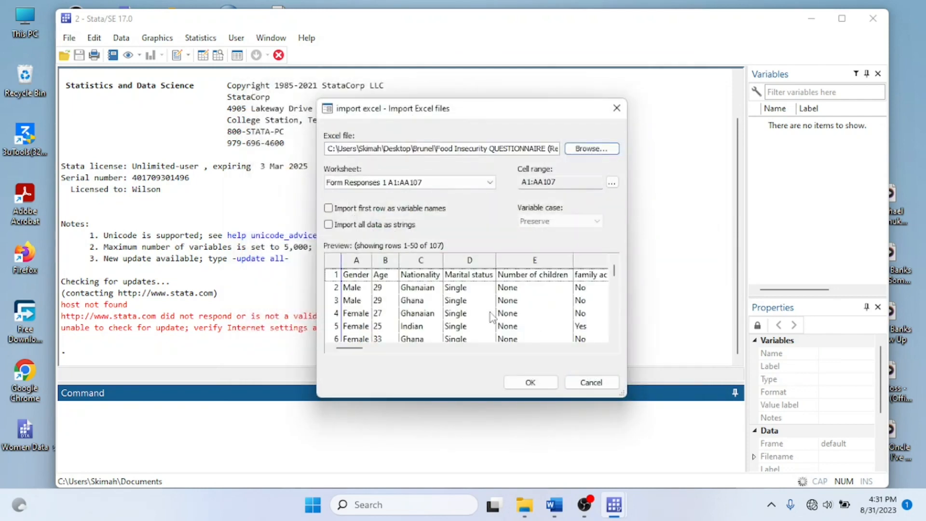
Import the Responses code worksheet, using its first row as variable names
{"action": "left_click", "coordinate": [490, 182]}
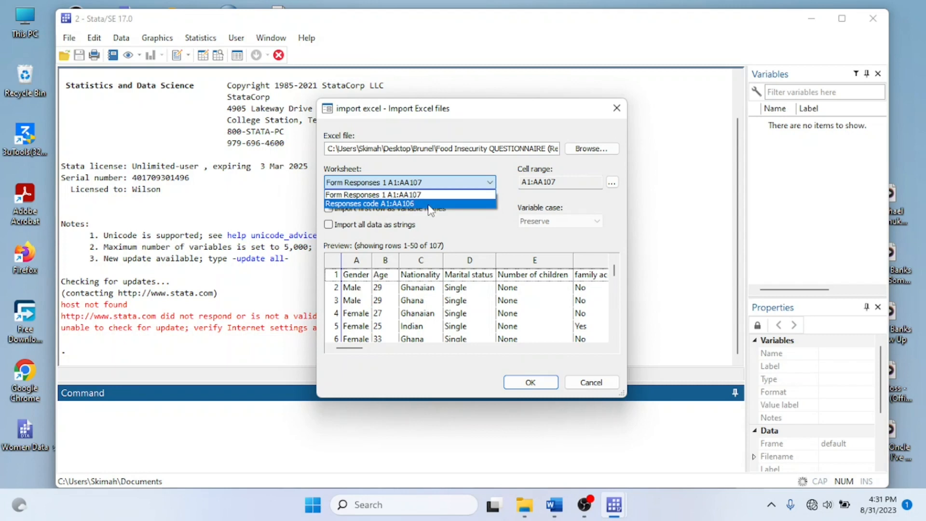
{"action": "left_click", "coordinate": [370, 204]}
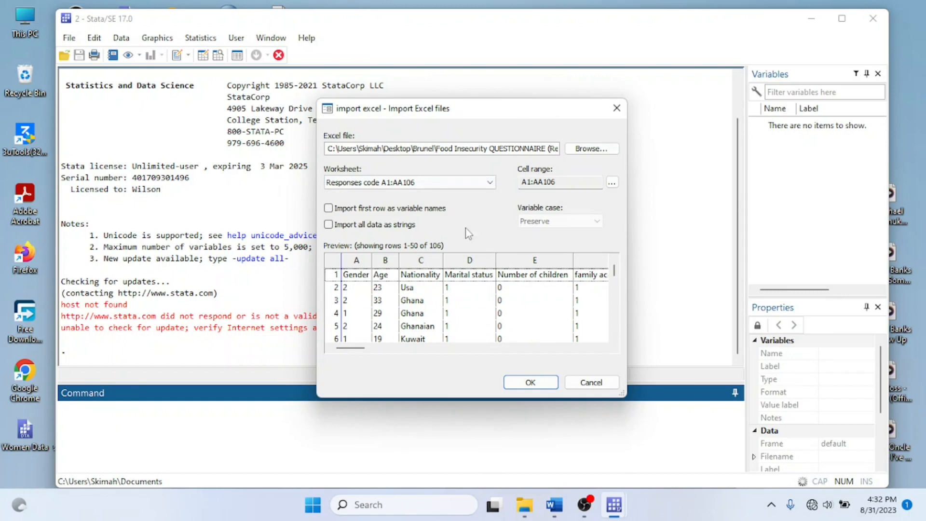
{"action": "left_click", "coordinate": [348, 210]}
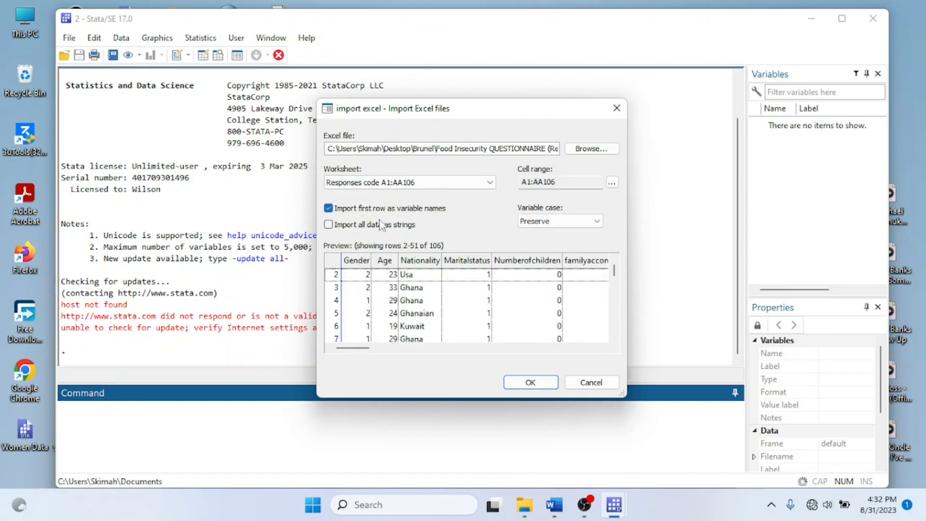
{"action": "left_click", "coordinate": [531, 382]}
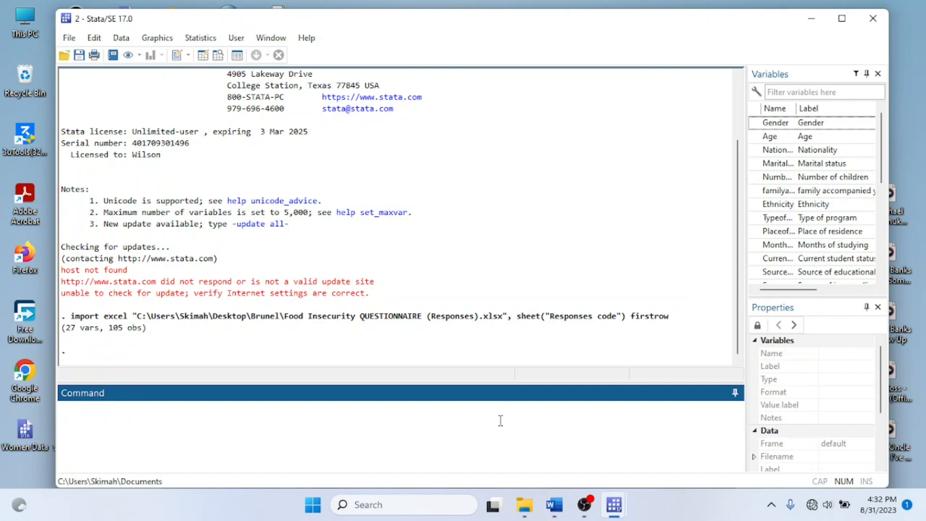
Rename the variable Gender to Sex with the rename command
{"action": "type", "text": "Ren"}
{"action": "key", "text": "BackSpace"}
{"action": "key", "text": "BackSpace"}
{"action": "key", "text": "BackSpace"}
{"action": "type", "text": "rename Genser"}
{"action": "key", "text": "BackSpace"}
{"action": "key", "text": "BackSpace"}
{"action": "key", "text": "BackSpace"}
{"action": "key", "text": "BackSpace"}
{"action": "type", "text": "der A"}
{"action": "key", "text": "BackSpace"}
{"action": "type", "text": "Sex"}
{"action": "key", "text": "Return"}
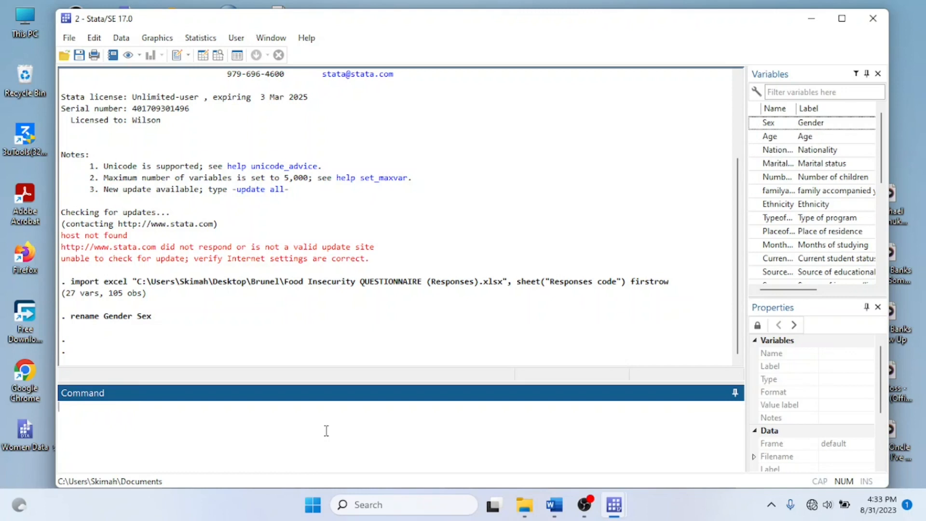
Rename the variable Age to A1 with the rename command
{"action": "type", "text": "rename age"}
{"action": "key", "text": "BackSpace"}
{"action": "key", "text": "BackSpace"}
{"action": "key", "text": "BackSpace"}
{"action": "type", "text": "Age A1"}
{"action": "key", "text": "Return"}
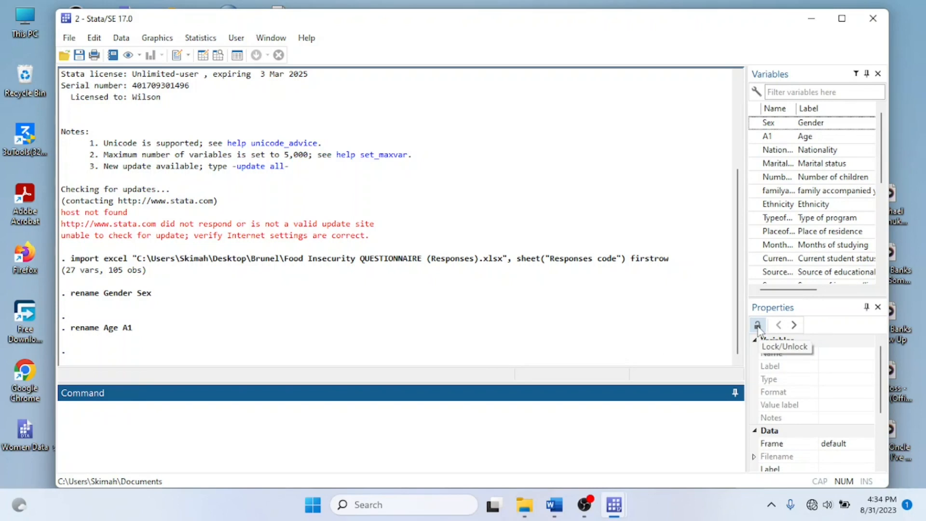
Change the name of the Nationality variable to Origin in its properties
{"action": "left_click", "coordinate": [819, 150]}
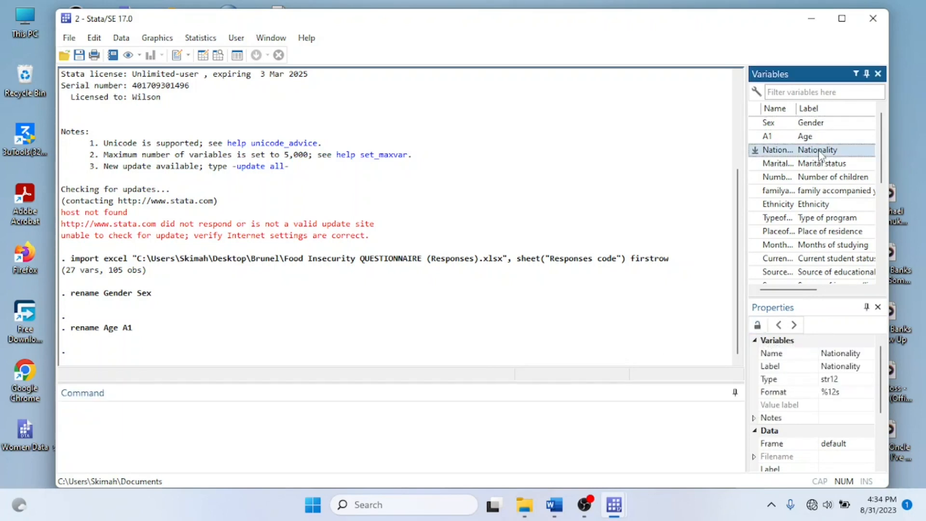
{"action": "left_click", "coordinate": [816, 353]}
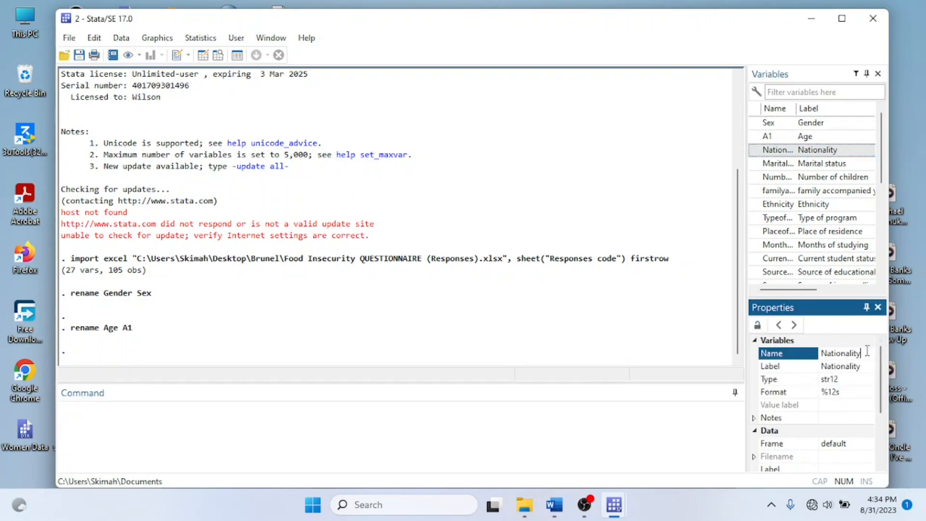
{"action": "key", "text": "BackSpace"}
{"action": "type", "text": "Origin"}
{"action": "key", "text": "Return"}
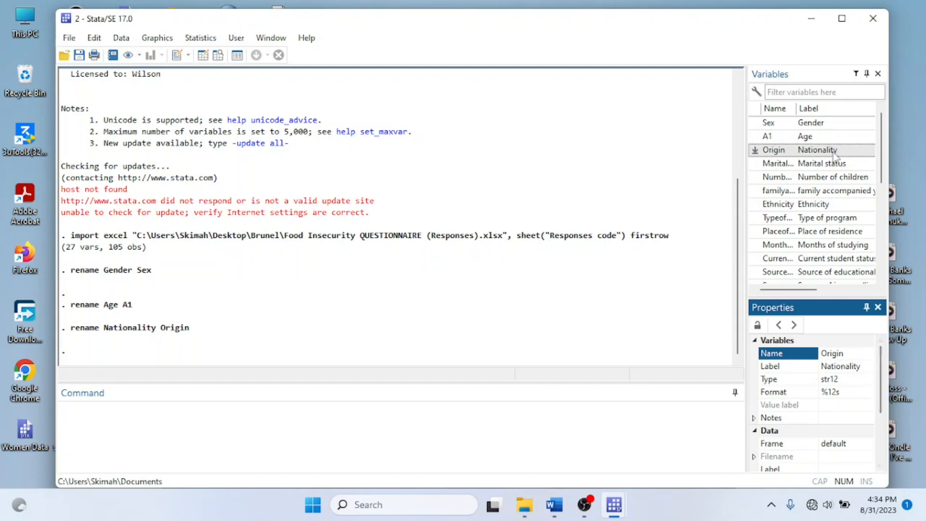
Change the name of the Maritalstatus variable to M1 in its properties
{"action": "left_click", "coordinate": [794, 326]}
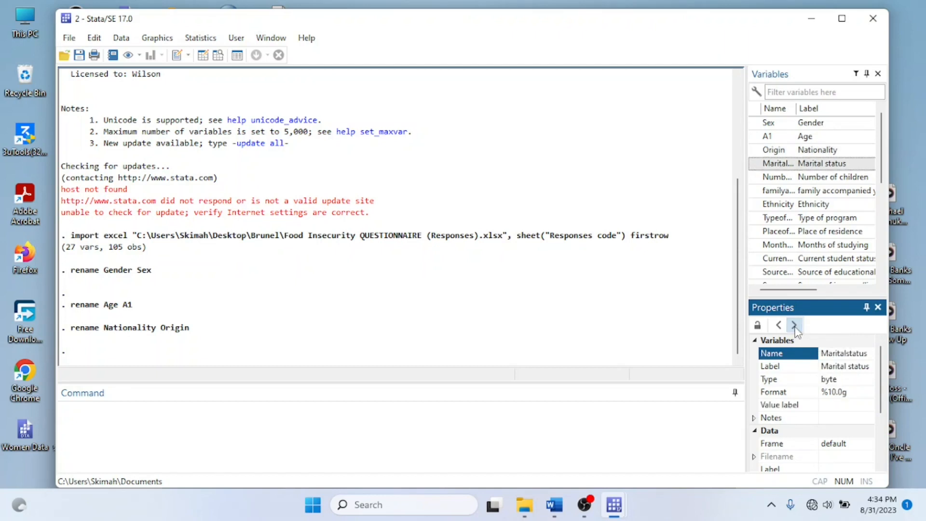
{"action": "left_click", "coordinate": [866, 353]}
{"action": "type", "text": "M1"}
{"action": "key", "text": "Return"}
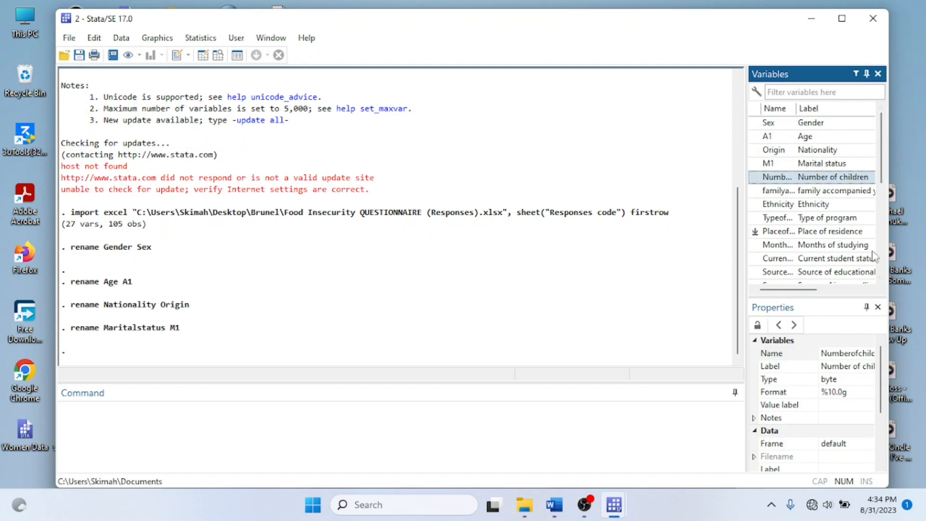
Change the name of the Numberofchildren variable to N1 in its properties
{"action": "left_click", "coordinate": [830, 352]}
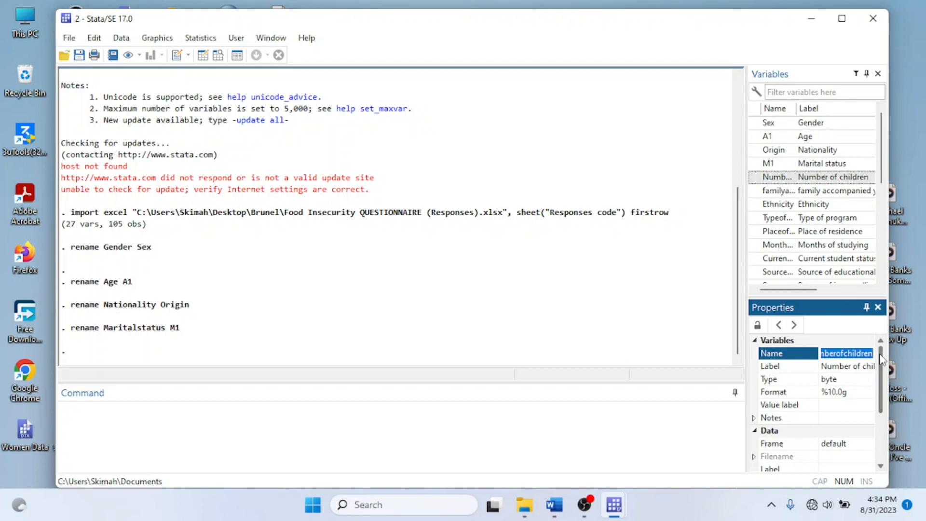
{"action": "type", "text": "N1"}
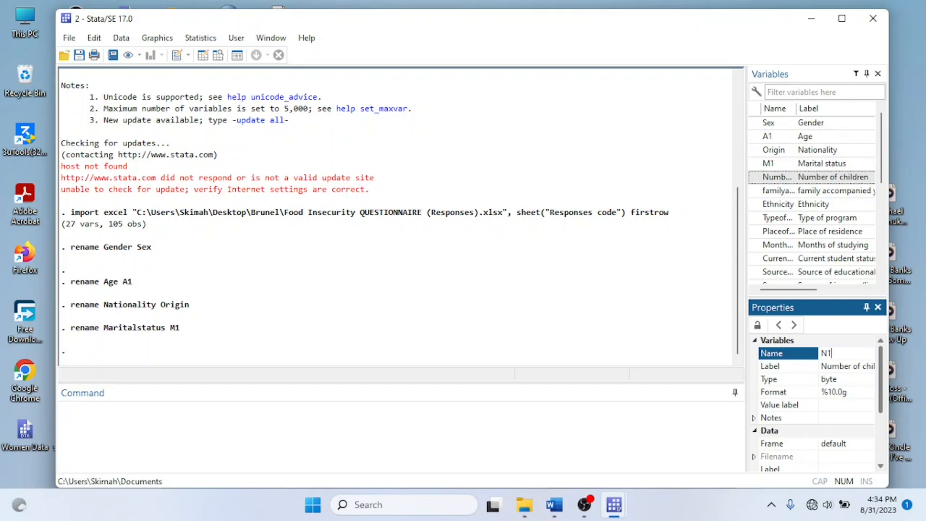
{"action": "key", "text": "Return"}
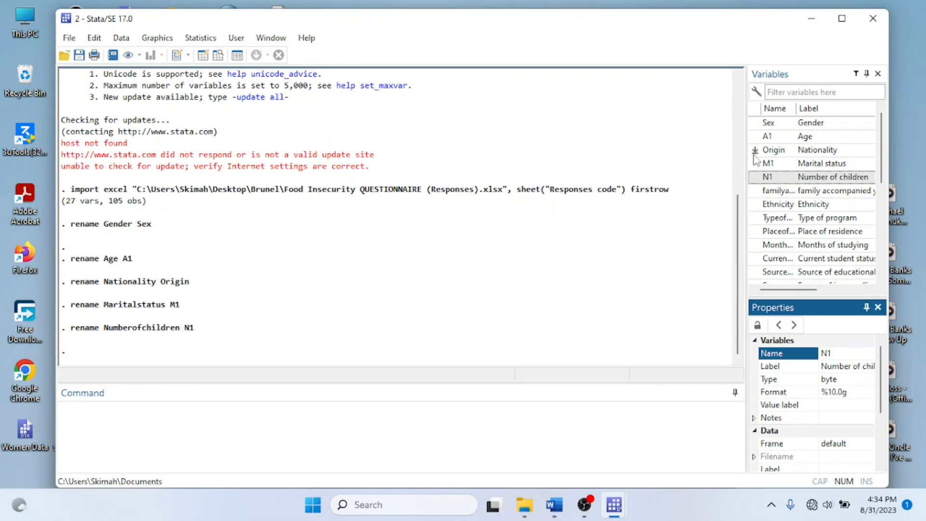
Tabulate the frequencies of the age variable A1 with the tab command
{"action": "left_click", "coordinate": [164, 430]}
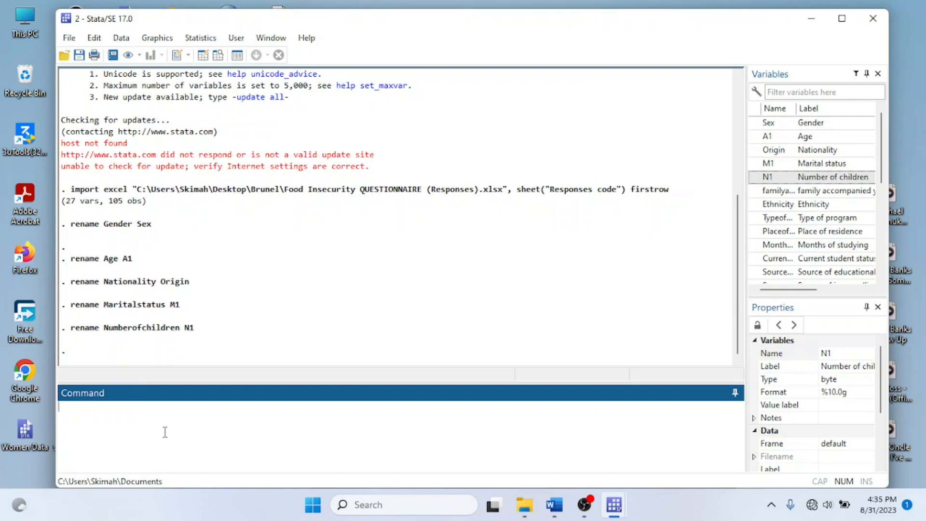
{"action": "left_click", "coordinate": [754, 137]}
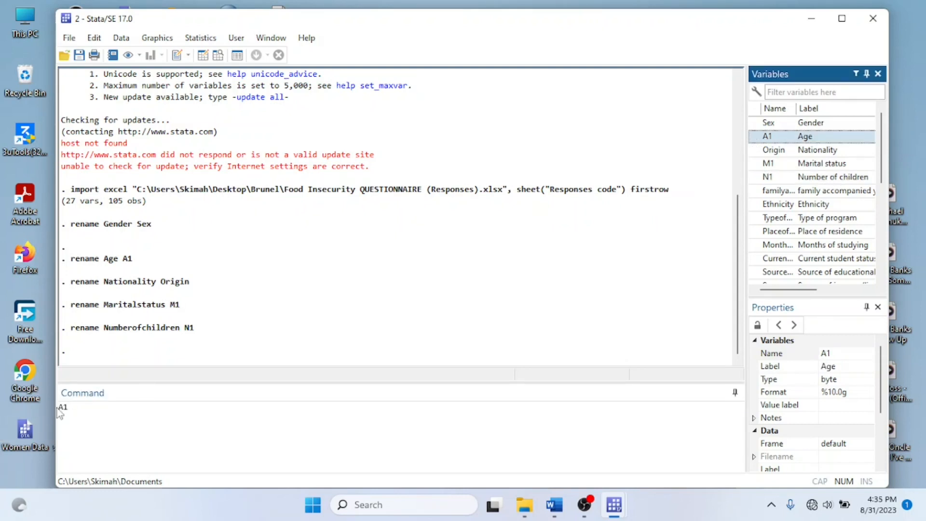
{"action": "left_click", "coordinate": [59, 409]}
{"action": "type", "text": "r"}
{"action": "type", "text": "ab"}
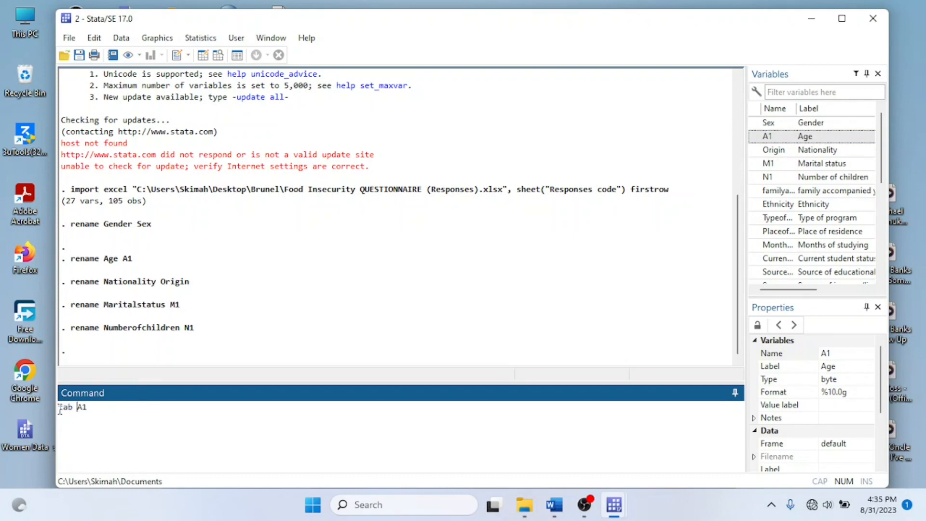
{"action": "key", "text": "Return"}
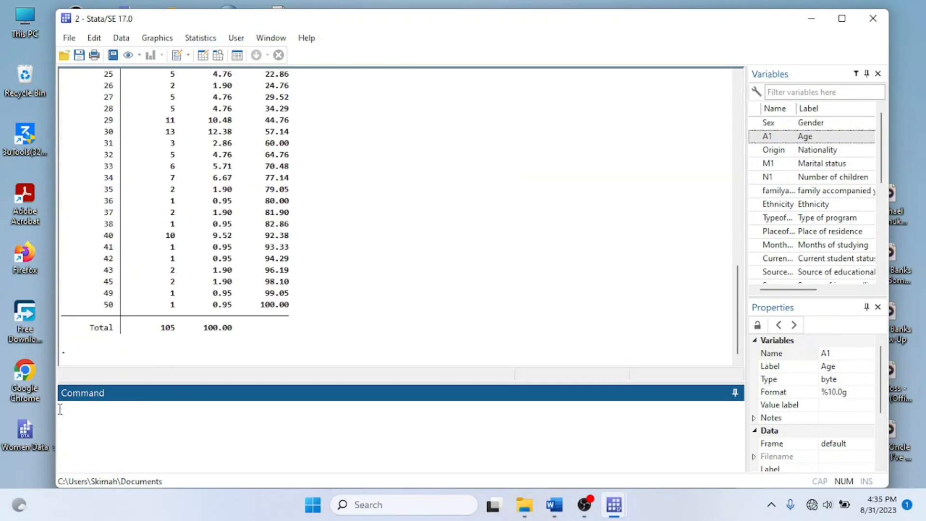
Examine the full age frequency table from the youngest to the oldest age to judge suitable age groups
{"action": "scroll", "coordinate": [195, 260], "scroll_direction": "up", "scroll_amount": 5}
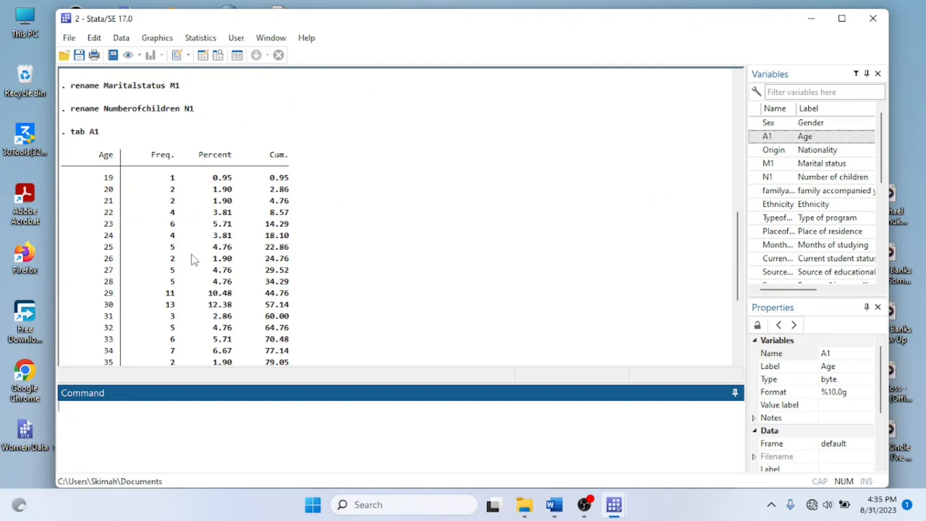
{"action": "scroll", "coordinate": [211, 208], "scroll_direction": "down", "scroll_amount": 1}
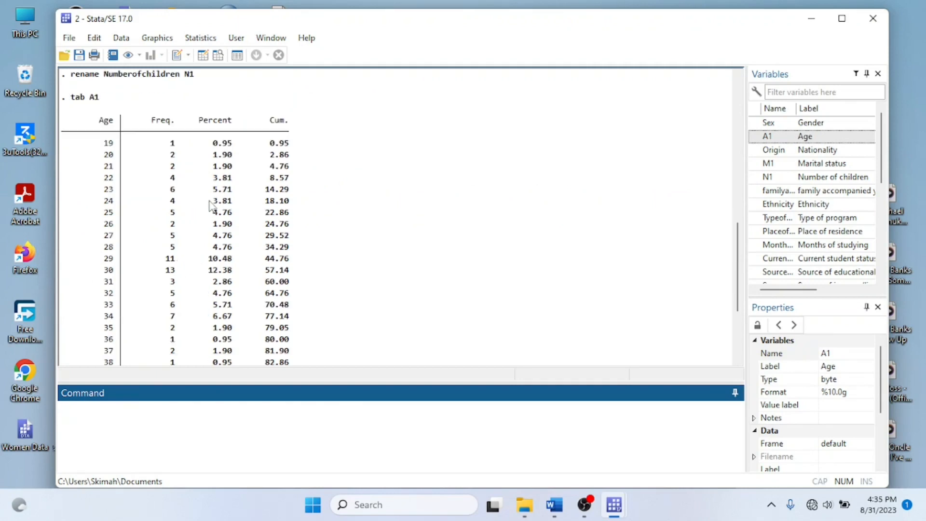
{"action": "scroll", "coordinate": [190, 179], "scroll_direction": "down", "scroll_amount": 1}
{"action": "scroll", "coordinate": [193, 183], "scroll_direction": "up", "scroll_amount": 1}
{"action": "scroll", "coordinate": [112, 153], "scroll_direction": "down", "scroll_amount": 4}
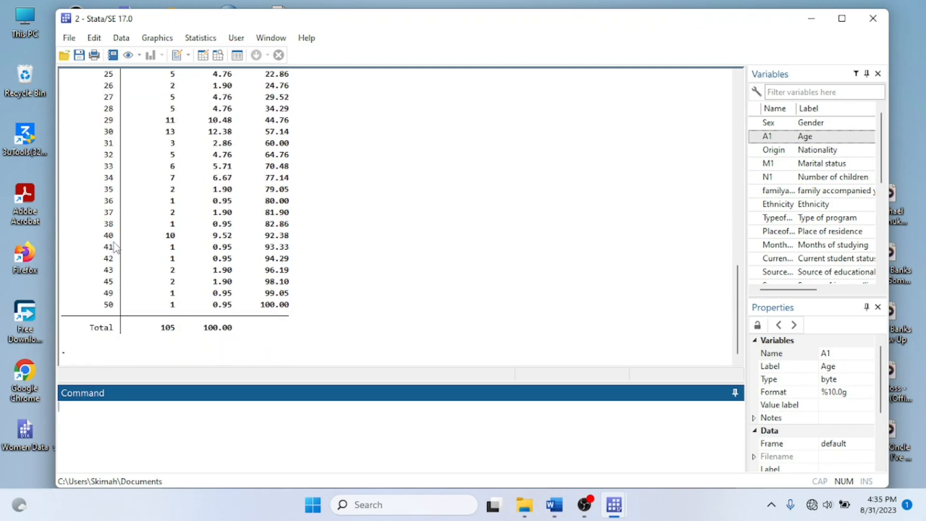
{"action": "scroll", "coordinate": [114, 247], "scroll_direction": "up", "scroll_amount": 4}
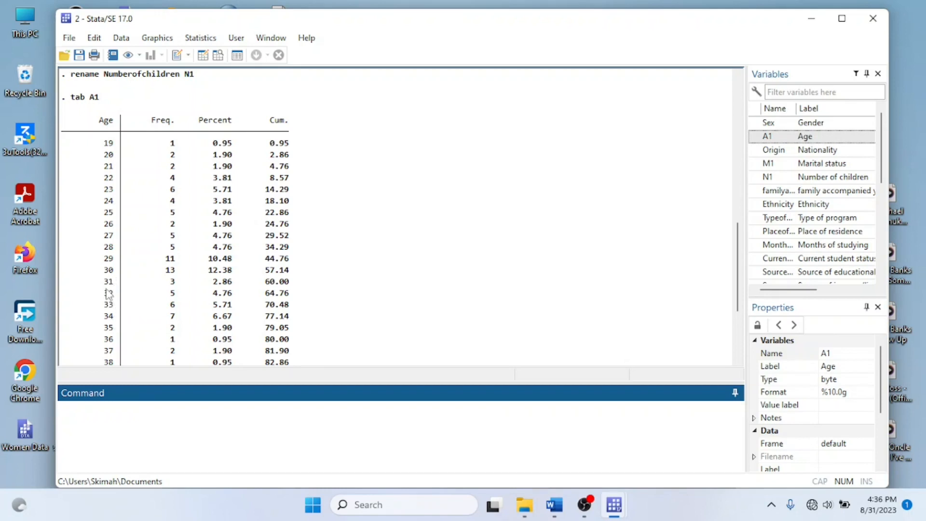
{"action": "scroll", "coordinate": [217, 279], "scroll_direction": "down", "scroll_amount": 2}
{"action": "scroll", "coordinate": [217, 279], "scroll_direction": "down", "scroll_amount": 1}
{"action": "scroll", "coordinate": [216, 278], "scroll_direction": "up", "scroll_amount": 7}
{"action": "scroll", "coordinate": [217, 279], "scroll_direction": "down", "scroll_amount": 2}
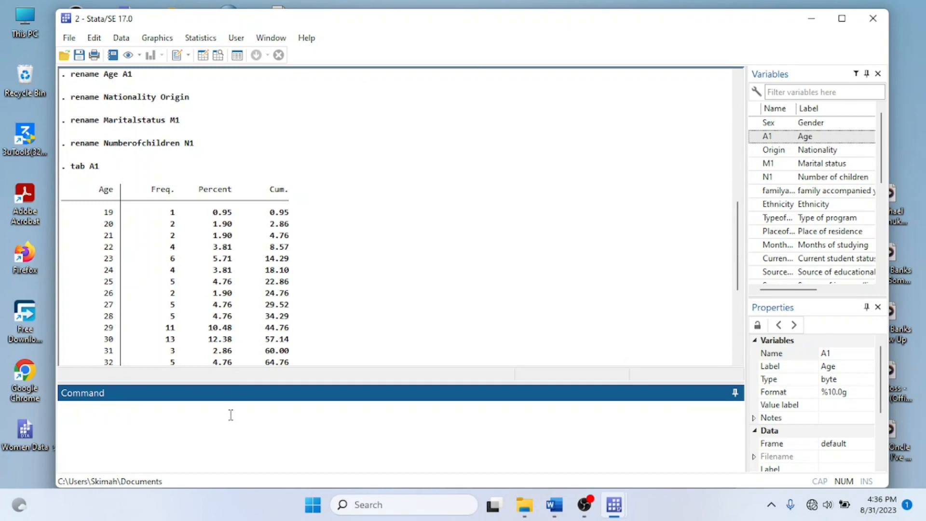
Recode A1 into age groups 19/24=1, 25/30=2 and 31/50=3, generating the new variable NA1
{"action": "type", "text": "recode A1"}
{"action": "type", "text": "(19/24="}
{"action": "type", "text": "1) (23"}
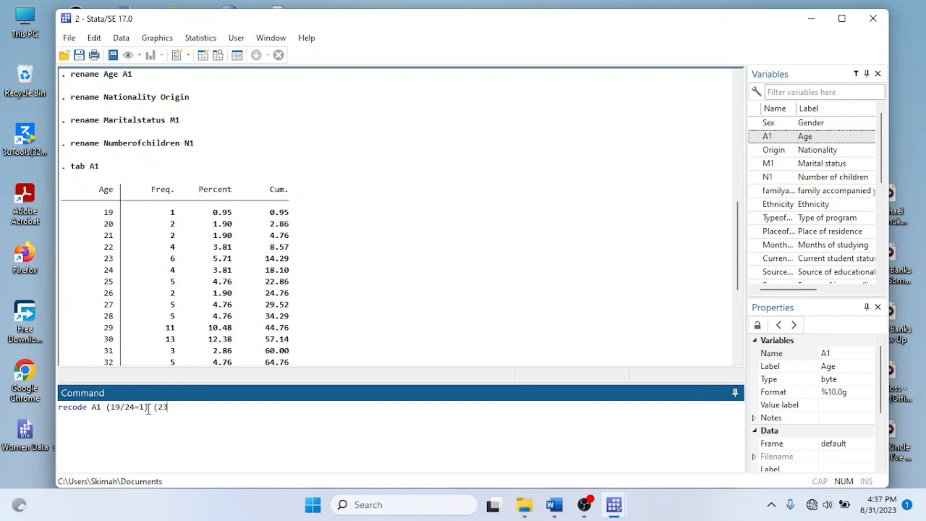
{"action": "type", "text": "/"}
{"action": "key", "text": "BackSpace"}
{"action": "key", "text": "BackSpace"}
{"action": "type", "text": "5/30=2) ("}
{"action": "scroll", "coordinate": [222, 358], "scroll_direction": "down", "scroll_amount": 1}
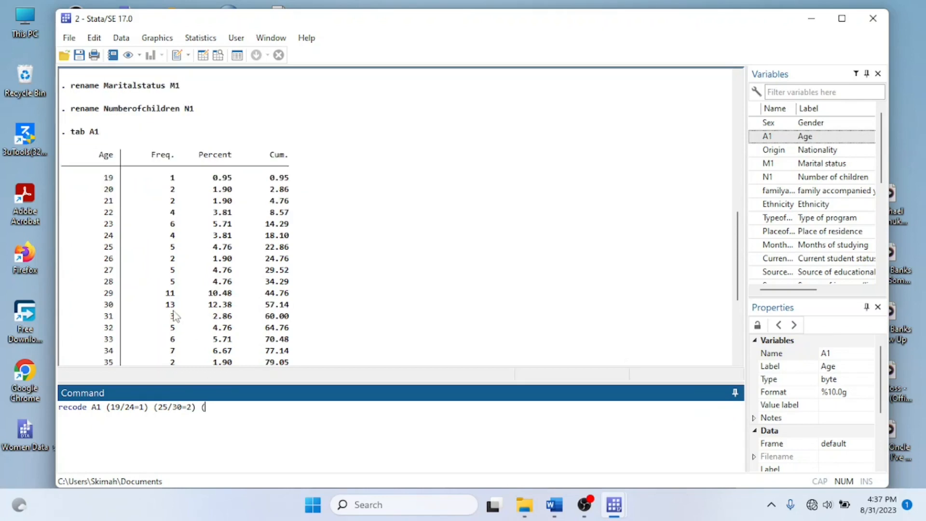
{"action": "type", "text": "31/"}
{"action": "scroll", "coordinate": [175, 316], "scroll_direction": "down", "scroll_amount": 5}
{"action": "type", "text": "50"}
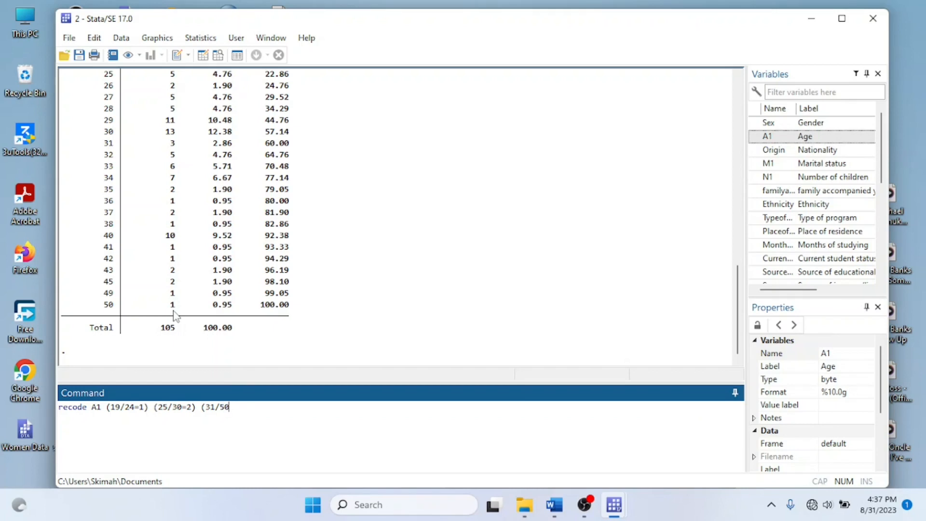
{"action": "type", "text": "=3)"}
{"action": "type", "text": ", gen (NA1)"}
{"action": "key", "text": "Return"}
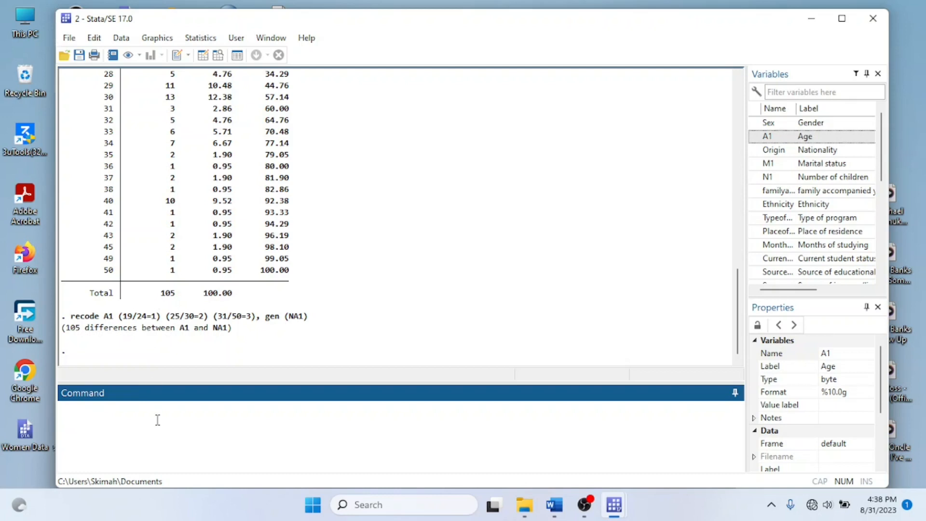
Tabulate the recoded age variable NA1 and compare it with the earlier A1 table
{"action": "type", "text": "tab NA1"}
{"action": "key", "text": "Return"}
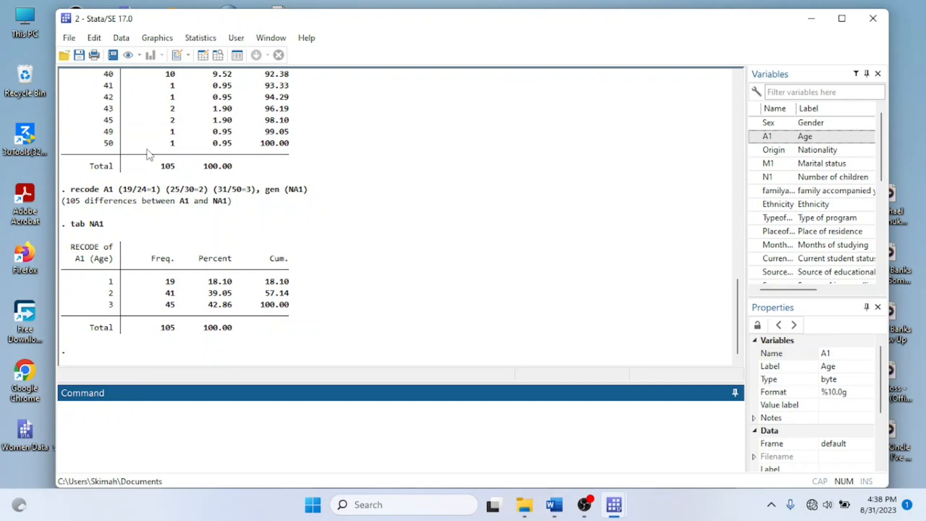
{"action": "scroll", "coordinate": [150, 155], "scroll_direction": "up", "scroll_amount": 10}
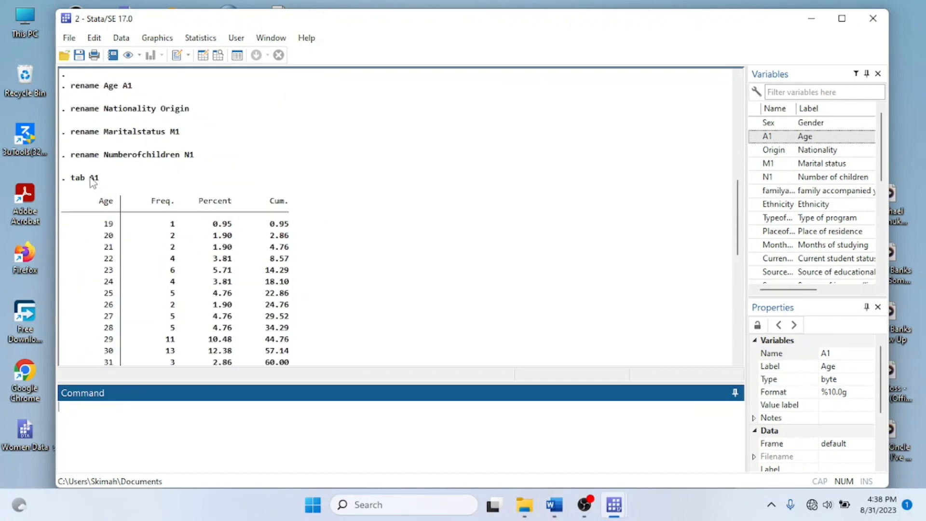
Compare the recoded NA1 groups with the original age frequencies, and tabulate A1 again
{"action": "scroll", "coordinate": [119, 154], "scroll_direction": "down", "scroll_amount": 8}
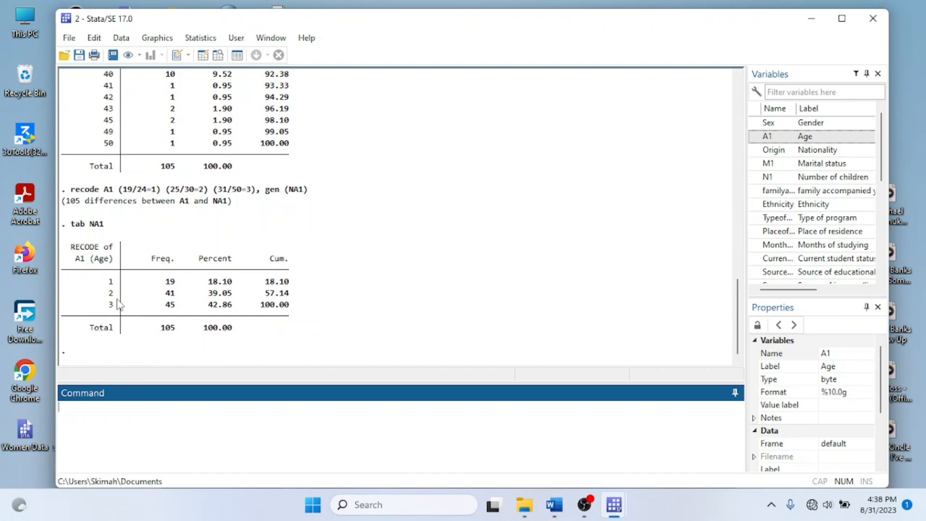
{"action": "scroll", "coordinate": [118, 304], "scroll_direction": "up", "scroll_amount": 10}
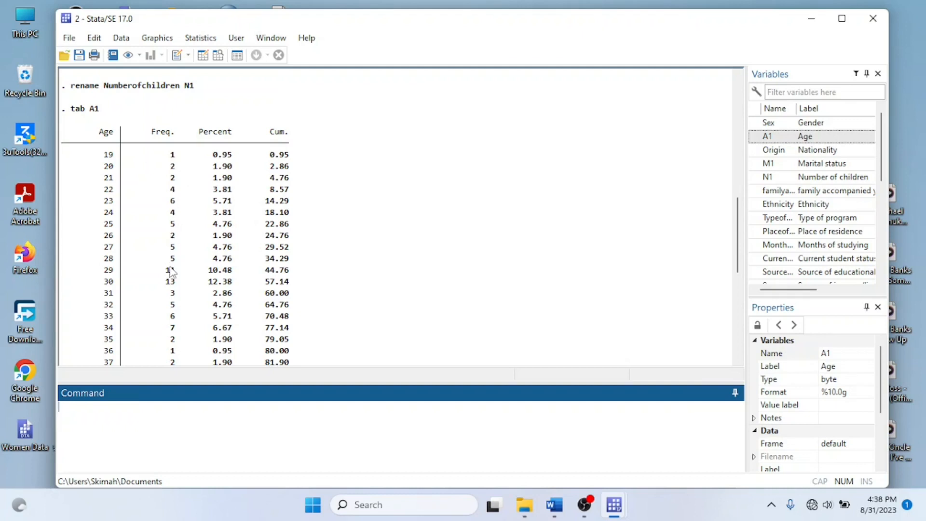
{"action": "scroll", "coordinate": [172, 273], "scroll_direction": "down", "scroll_amount": 9}
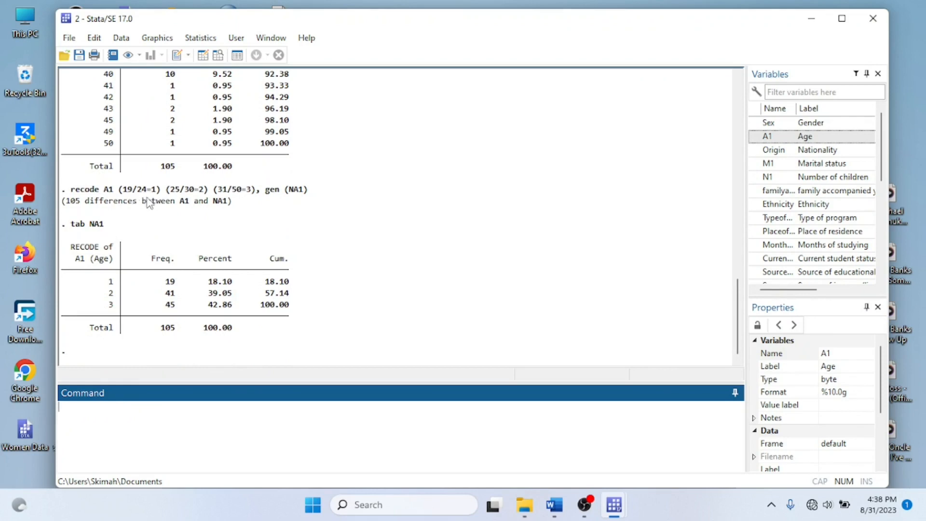
{"action": "scroll", "coordinate": [174, 236], "scroll_direction": "up", "scroll_amount": 8}
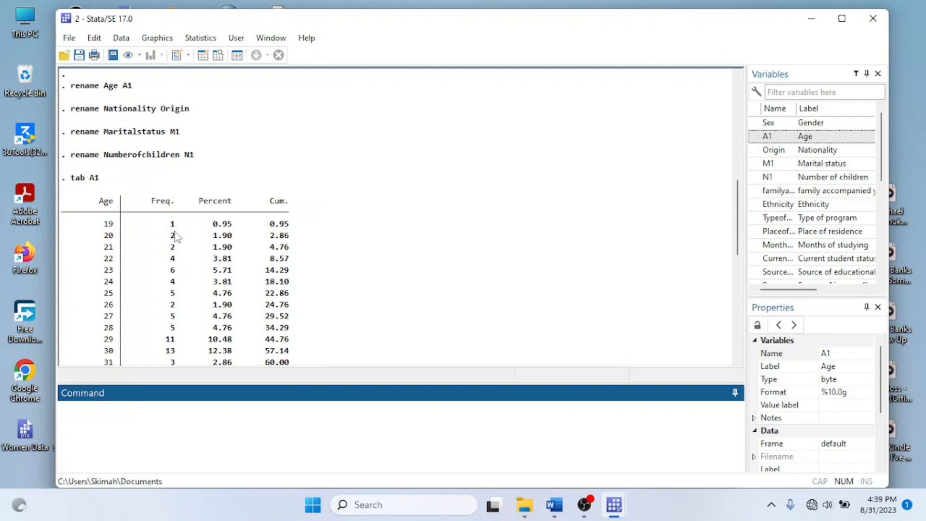
{"action": "scroll", "coordinate": [175, 236], "scroll_direction": "down", "scroll_amount": 8}
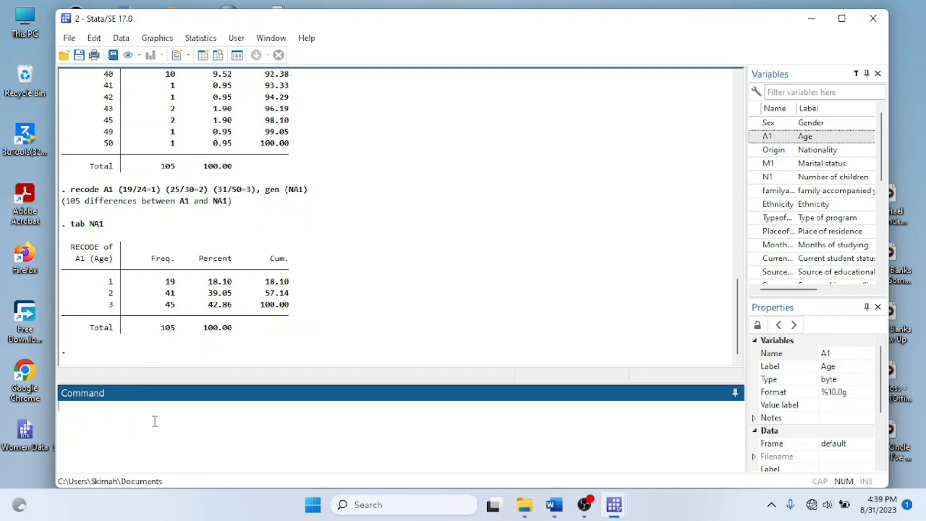
{"action": "type", "text": "tab A1"}
{"action": "key", "text": "Return"}
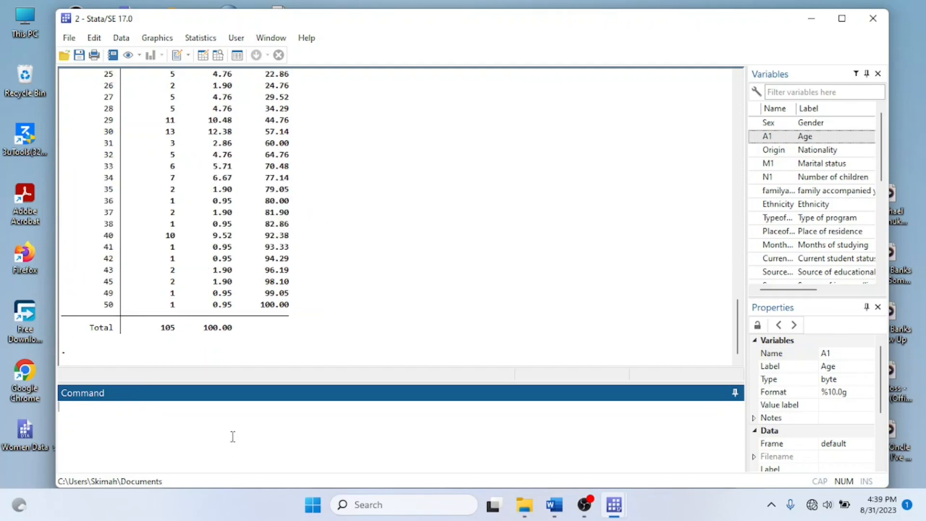
{"action": "scroll", "coordinate": [254, 345], "scroll_direction": "up", "scroll_amount": 10}
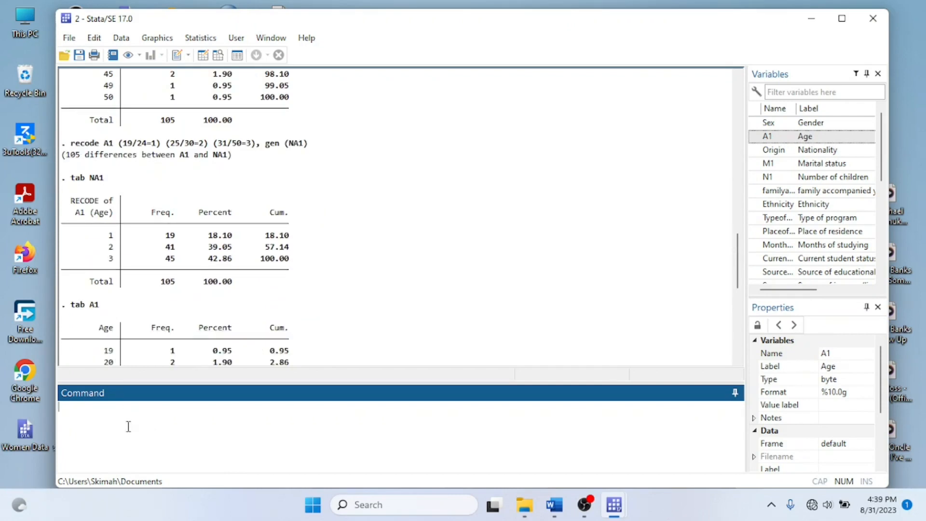
Write a recode command for A1 with groups 19/24=1, 25/30=2 and 31/50=3, leaving out the gen option
{"action": "type", "text": "recode A1 (19/24=1) (25/"}
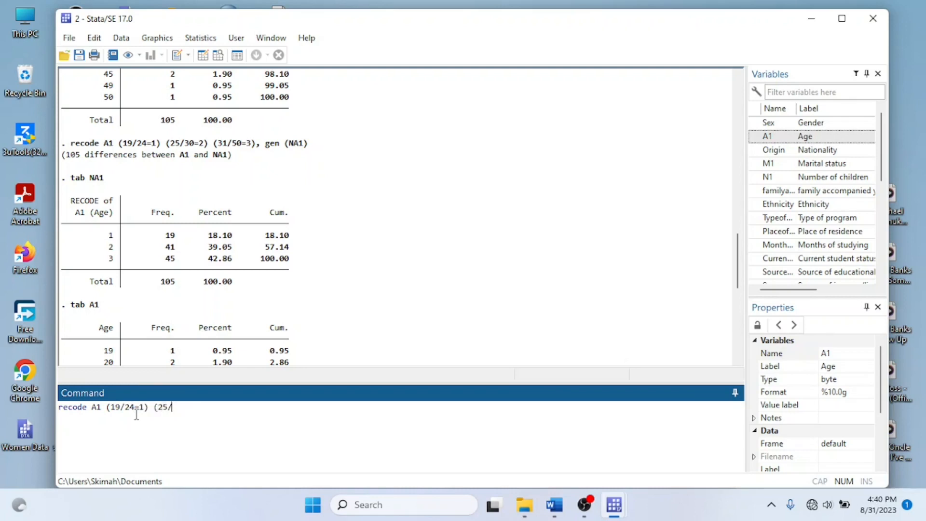
{"action": "type", "text": "30=2) (31/50=3)"}
{"action": "left_click_drag", "start_coordinate": [59, 408], "coordinate": [282, 410]}
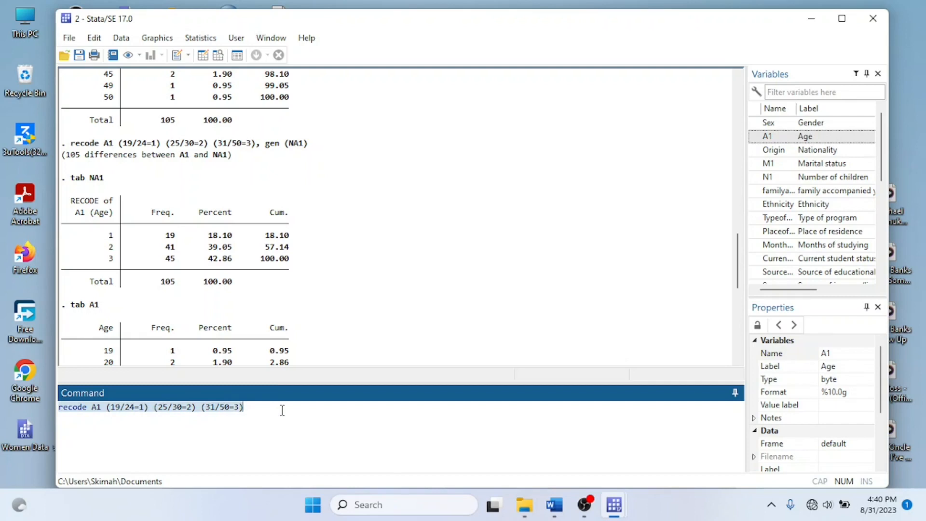
Review the earlier recode command with gen (NA1) and the NA1 and A1 frequency tables
{"action": "scroll", "coordinate": [348, 346], "scroll_direction": "down", "scroll_amount": 8}
{"action": "scroll", "coordinate": [338, 328], "scroll_direction": "up", "scroll_amount": 6}
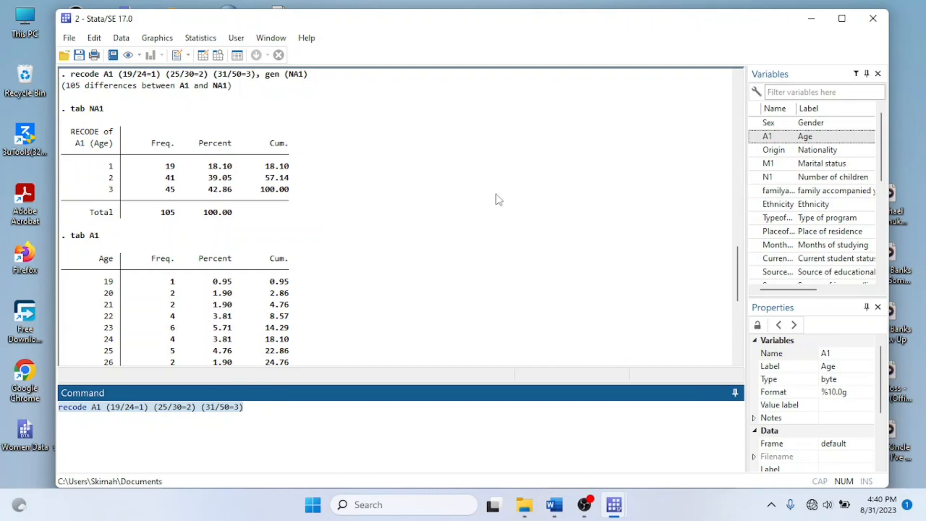
{"action": "scroll", "coordinate": [234, 263], "scroll_direction": "up", "scroll_amount": 4}
{"action": "scroll", "coordinate": [234, 263], "scroll_direction": "down", "scroll_amount": 5}
{"action": "scroll", "coordinate": [235, 264], "scroll_direction": "down", "scroll_amount": 1}
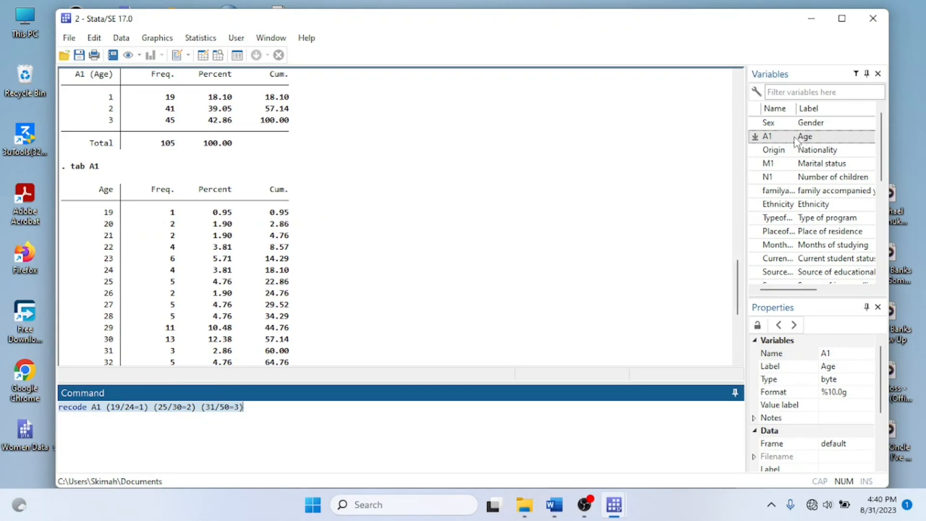
{"action": "scroll", "coordinate": [126, 238], "scroll_direction": "down", "scroll_amount": 2}
{"action": "scroll", "coordinate": [126, 238], "scroll_direction": "up", "scroll_amount": 8}
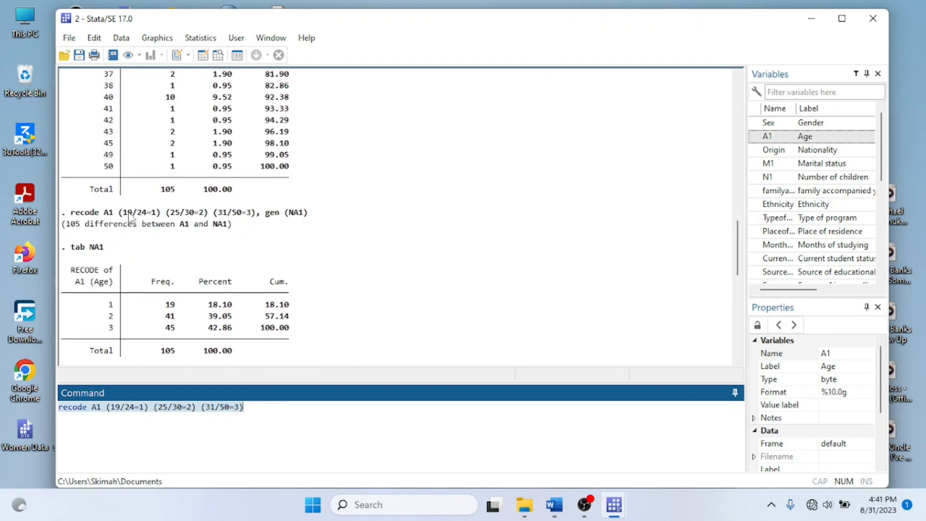
{"action": "left_click", "coordinate": [129, 217]}
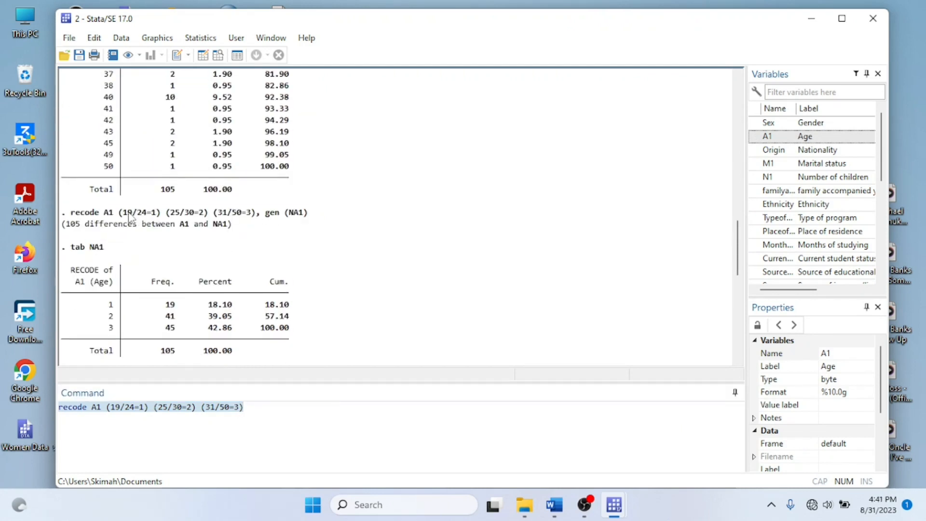
Change the first two groups to 19/26=1 and 27/30=2, and run the recode directly on A1
{"action": "left_click", "coordinate": [120, 406]}
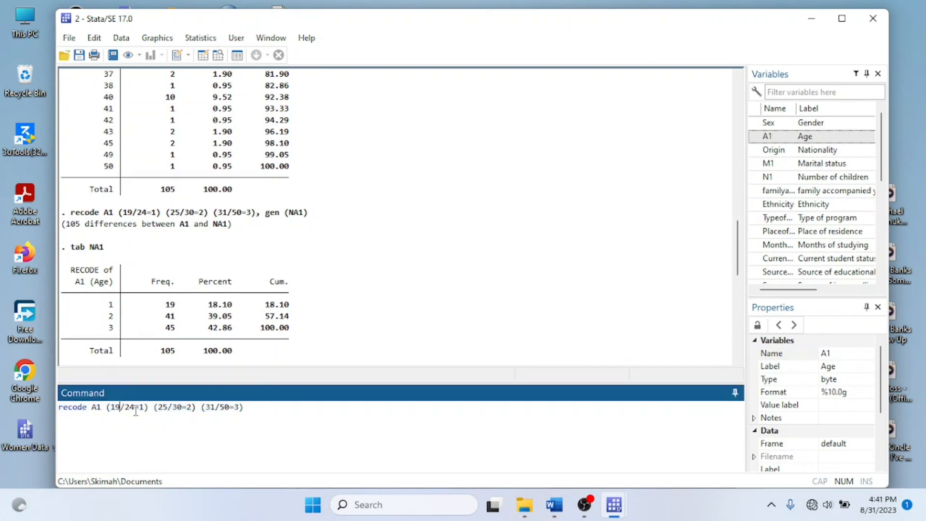
{"action": "left_click", "coordinate": [135, 410]}
{"action": "key", "text": "BackSpace"}
{"action": "type", "text": "6"}
{"action": "left_click", "coordinate": [170, 408]}
{"action": "key", "text": "BackSpace"}
{"action": "type", "text": "7"}
{"action": "key", "text": "Return"}
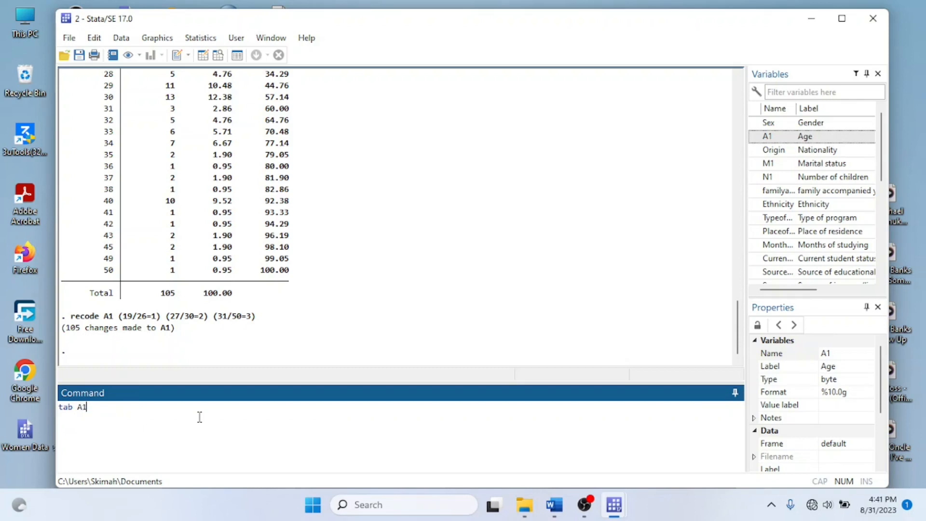
Tabulate the recoded A1 and compare its groups with the earlier A1 and NA1 frequency tables
{"action": "key", "text": "Return"}
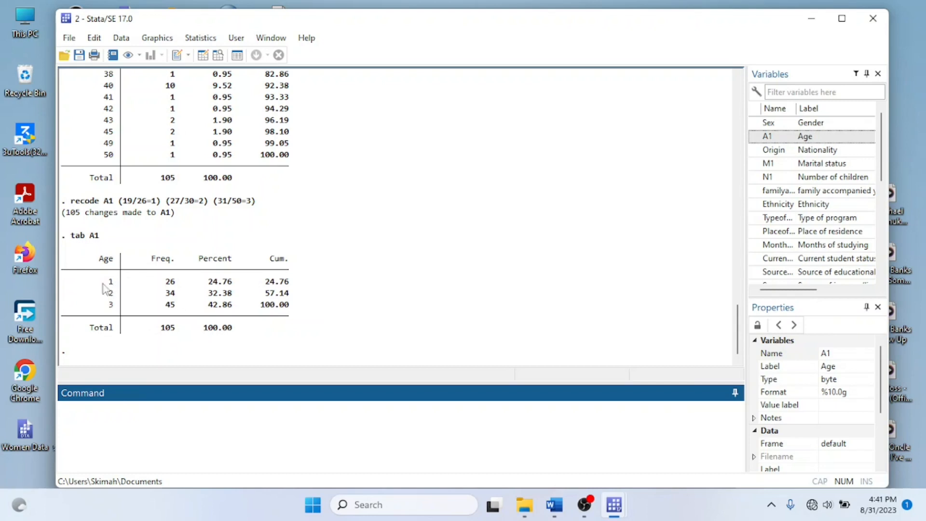
{"action": "scroll", "coordinate": [189, 222], "scroll_direction": "up", "scroll_amount": 15}
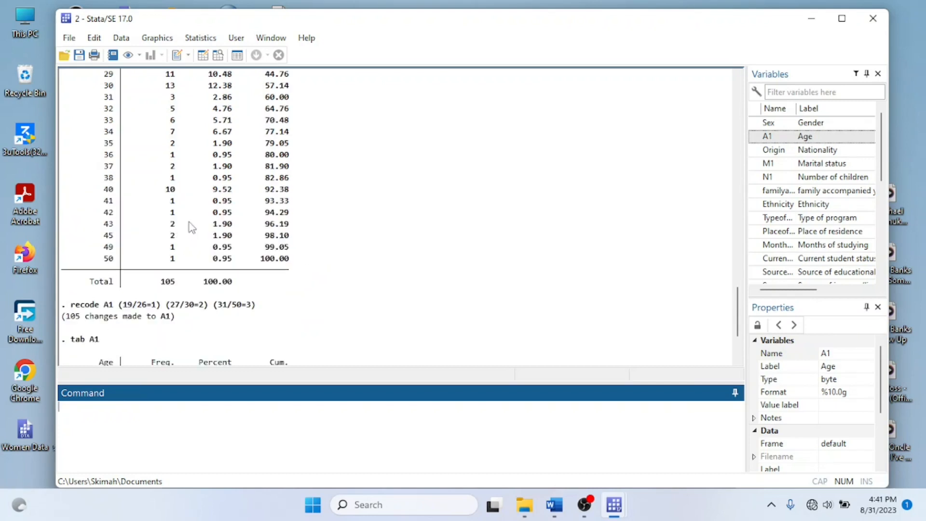
{"action": "left_click_drag", "start_coordinate": [101, 330], "coordinate": [73, 329]}
{"action": "scroll", "coordinate": [151, 331], "scroll_direction": "down", "scroll_amount": 6}
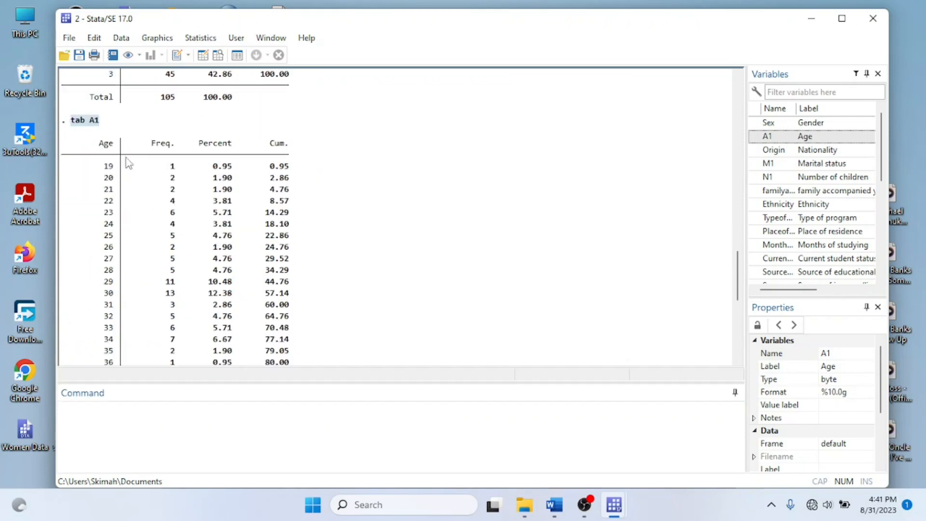
{"action": "scroll", "coordinate": [110, 357], "scroll_direction": "down", "scroll_amount": 5}
{"action": "scroll", "coordinate": [123, 217], "scroll_direction": "up", "scroll_amount": 2}
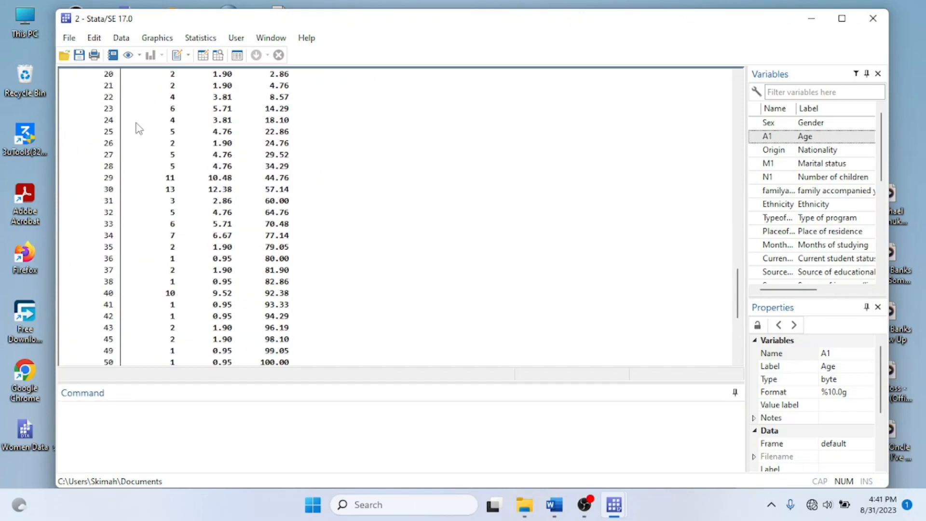
{"action": "scroll", "coordinate": [139, 293], "scroll_direction": "down", "scroll_amount": 6}
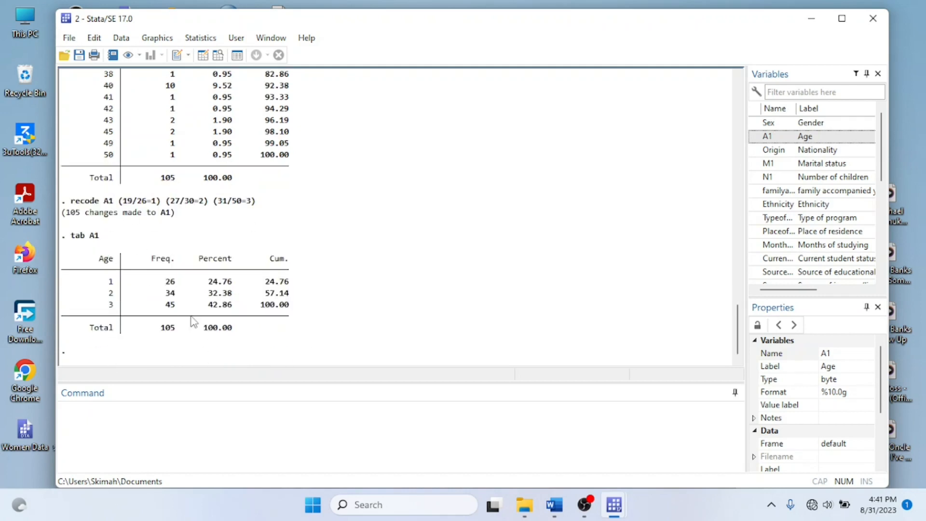
{"action": "scroll", "coordinate": [177, 247], "scroll_direction": "up", "scroll_amount": 10}
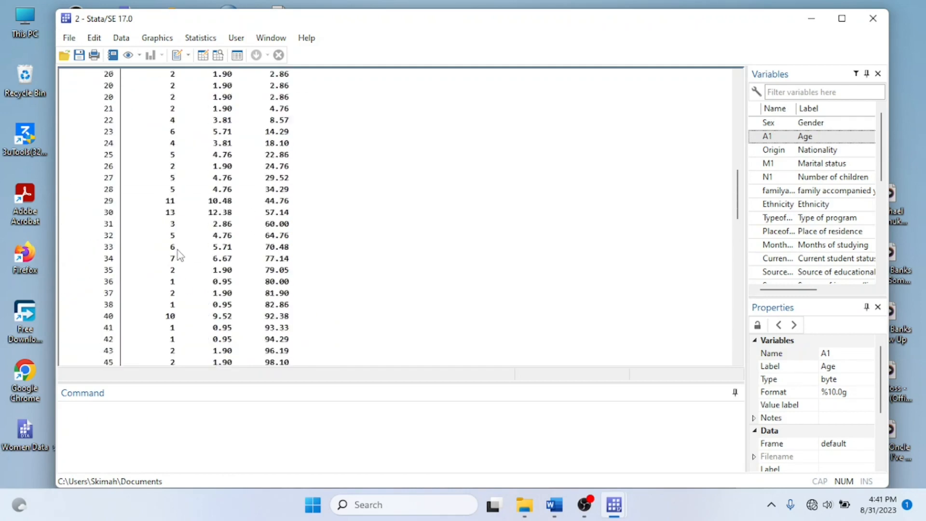
{"action": "scroll", "coordinate": [177, 251], "scroll_direction": "down", "scroll_amount": 6}
{"action": "scroll", "coordinate": [135, 165], "scroll_direction": "up", "scroll_amount": 5}
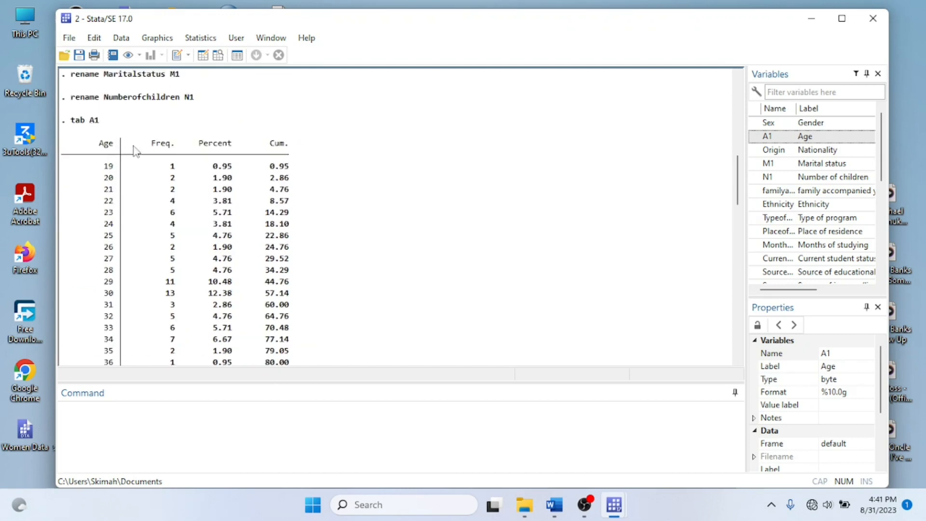
{"action": "scroll", "coordinate": [136, 152], "scroll_direction": "down", "scroll_amount": 8}
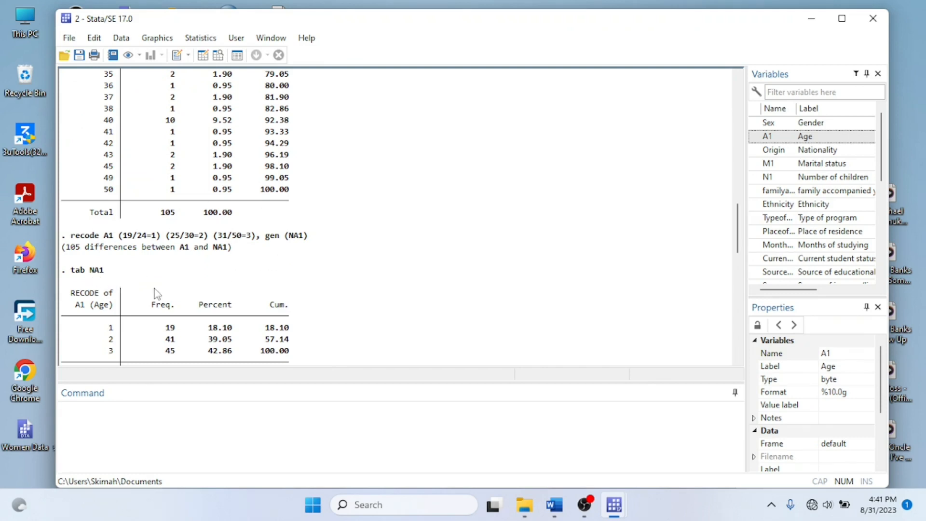
{"action": "scroll", "coordinate": [154, 289], "scroll_direction": "down", "scroll_amount": 5}
{"action": "scroll", "coordinate": [157, 206], "scroll_direction": "down", "scroll_amount": 10}
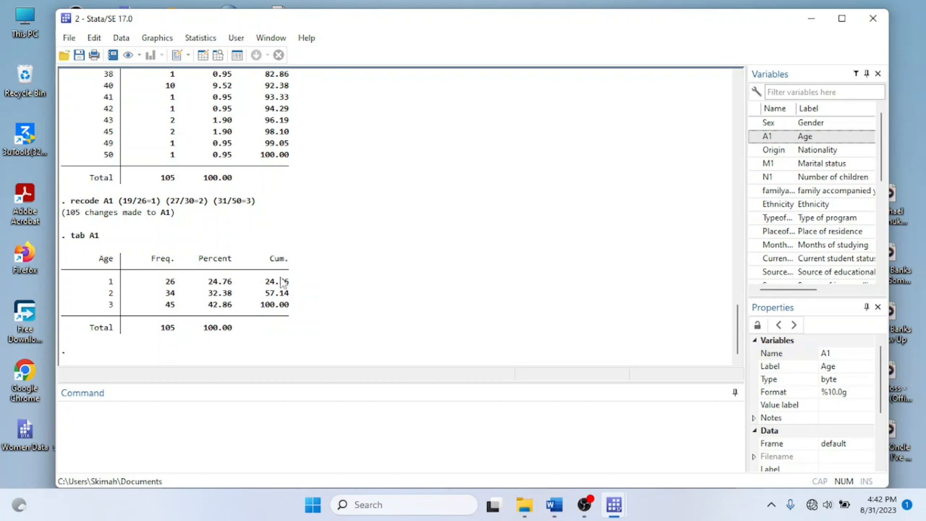
{"action": "left_click", "coordinate": [585, 506]}
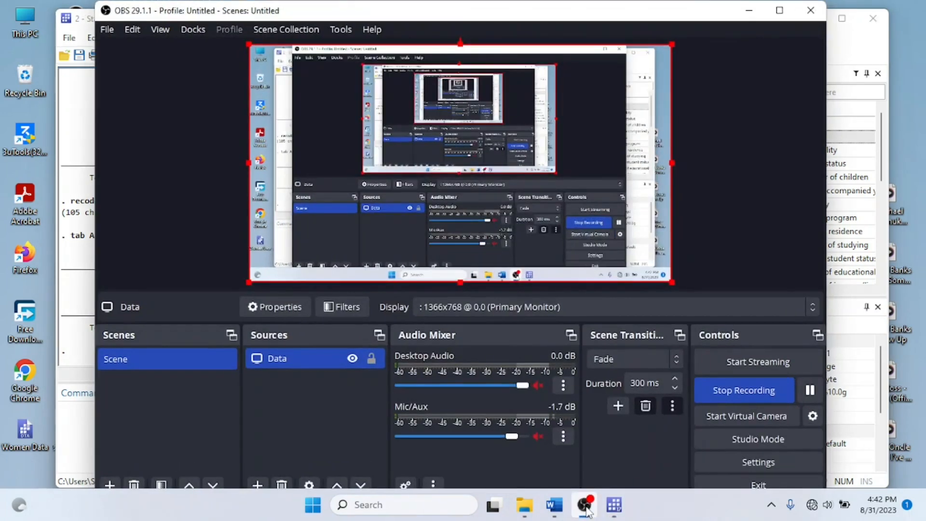